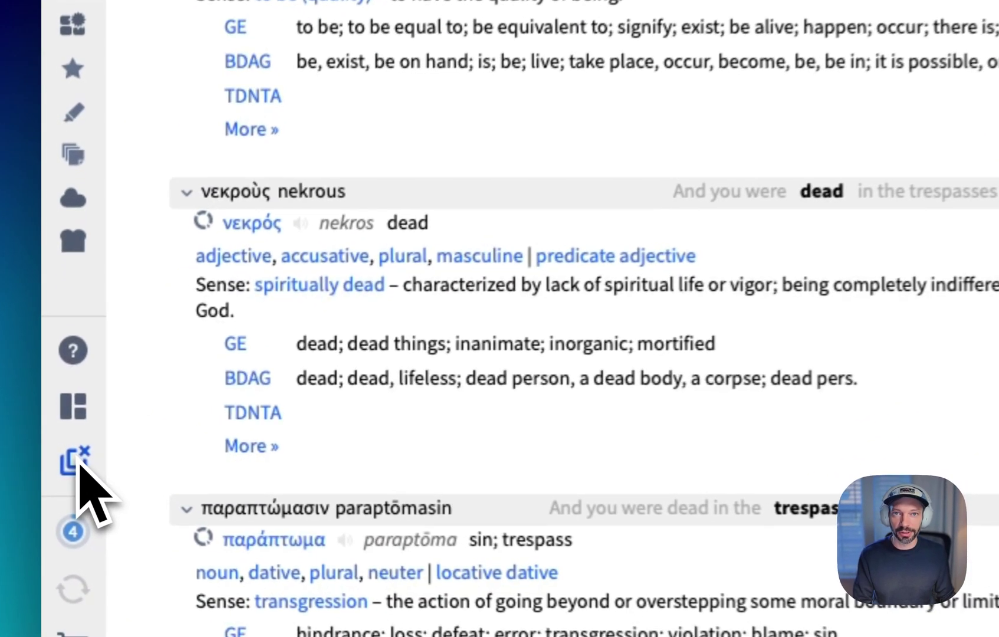
# - Close all panels, open the Dashboard, and clear the Documents list's Reading Plan filter
pyautogui.click(66, 464)
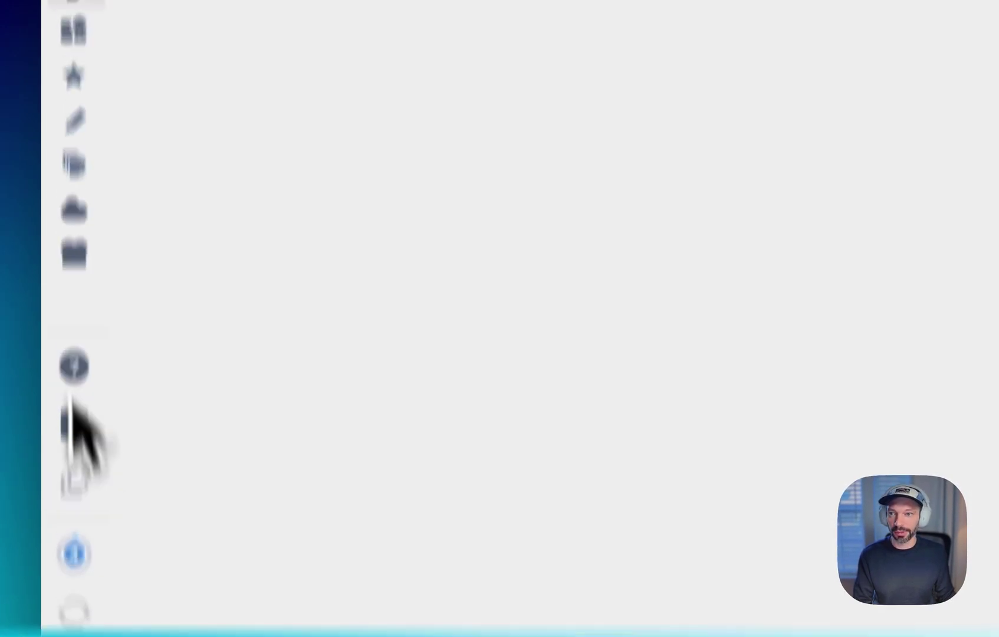
pyautogui.click(87, 175)
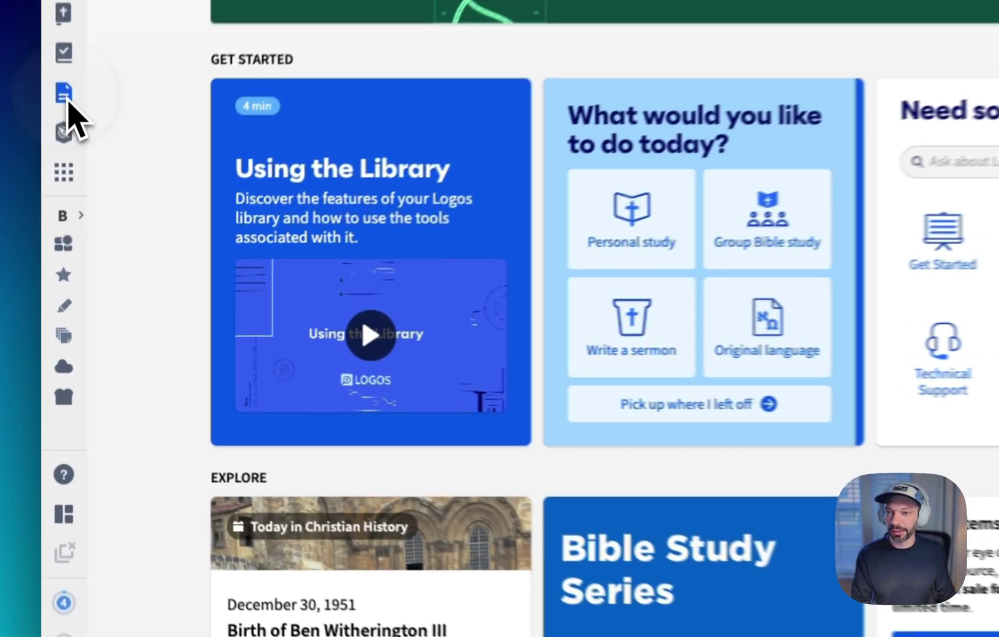
pyautogui.click(54, 205)
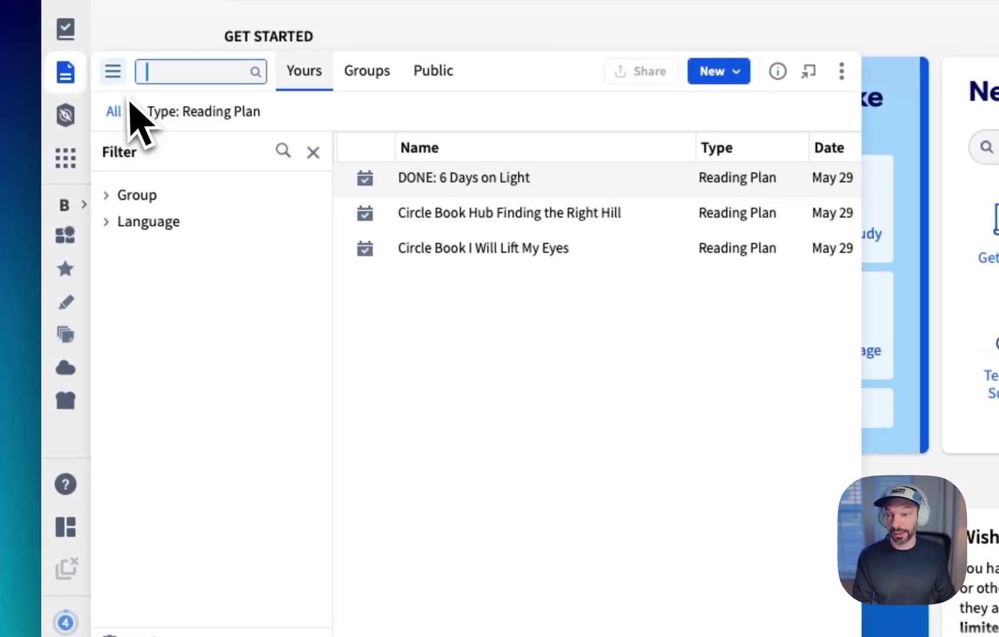
pyautogui.click(132, 110)
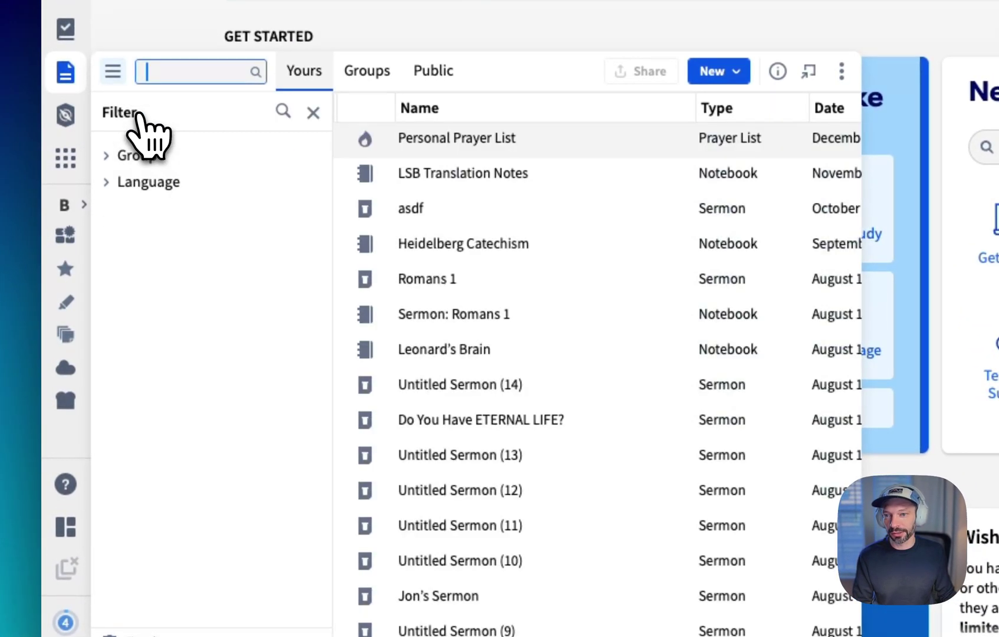
pyautogui.click(311, 112)
# - Close the Documents list, then expand and collapse the sidebar
pyautogui.click(167, 5)
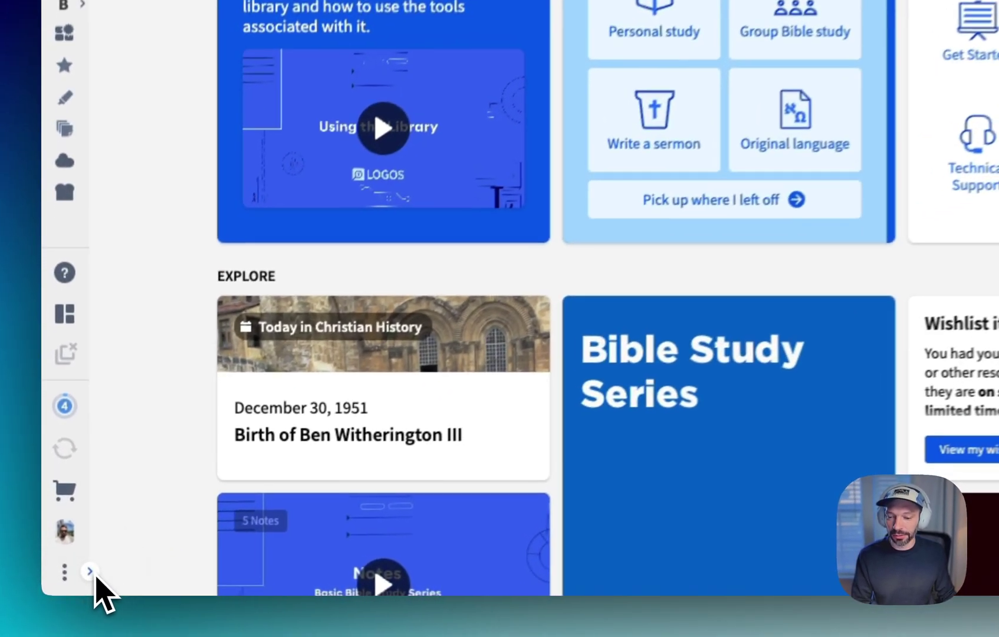
pyautogui.click(67, 583)
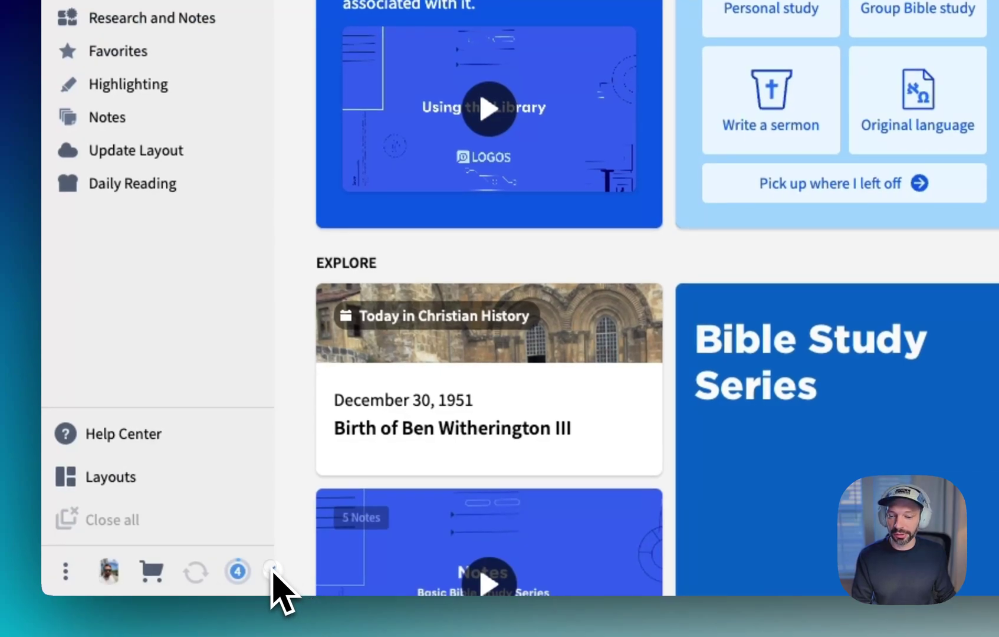
pyautogui.click(274, 570)
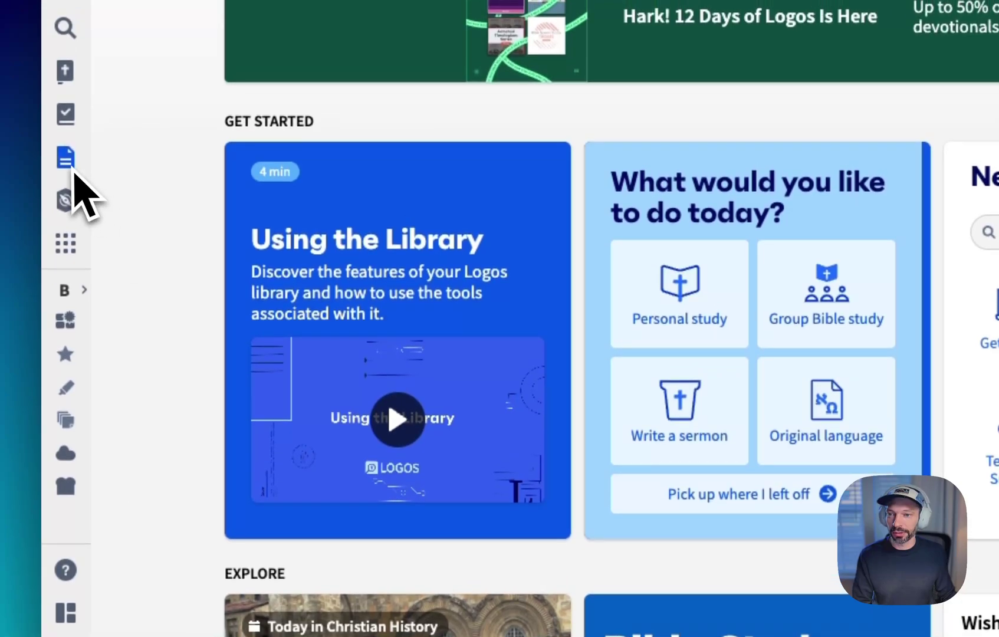
# - Drag Documents from the sidebar to open it as a workspace tab
pyautogui.click(66, 165)
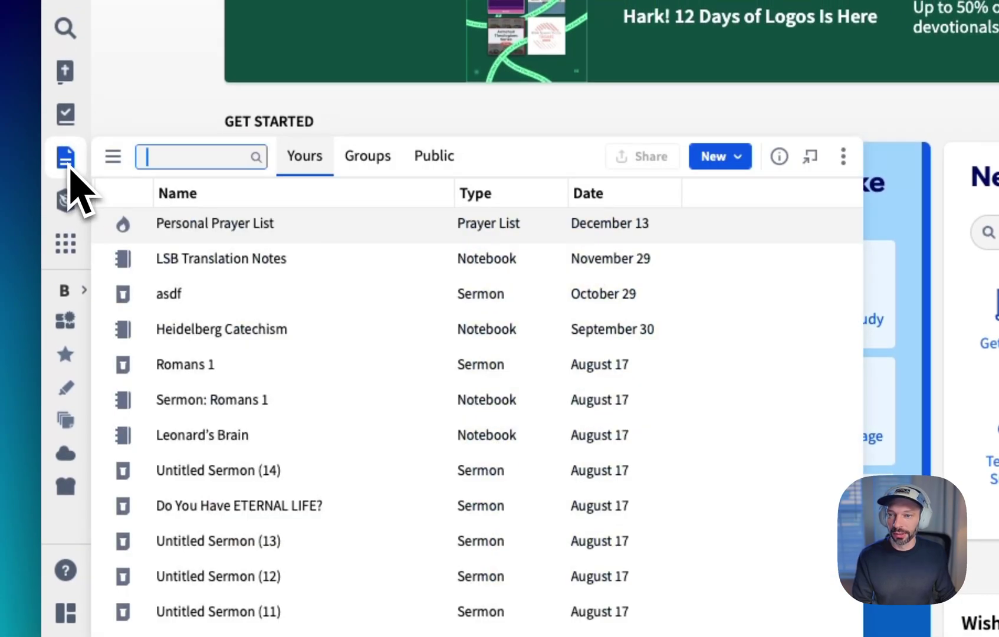
pyautogui.moveTo(67, 168); pyautogui.dragTo(289, 100)
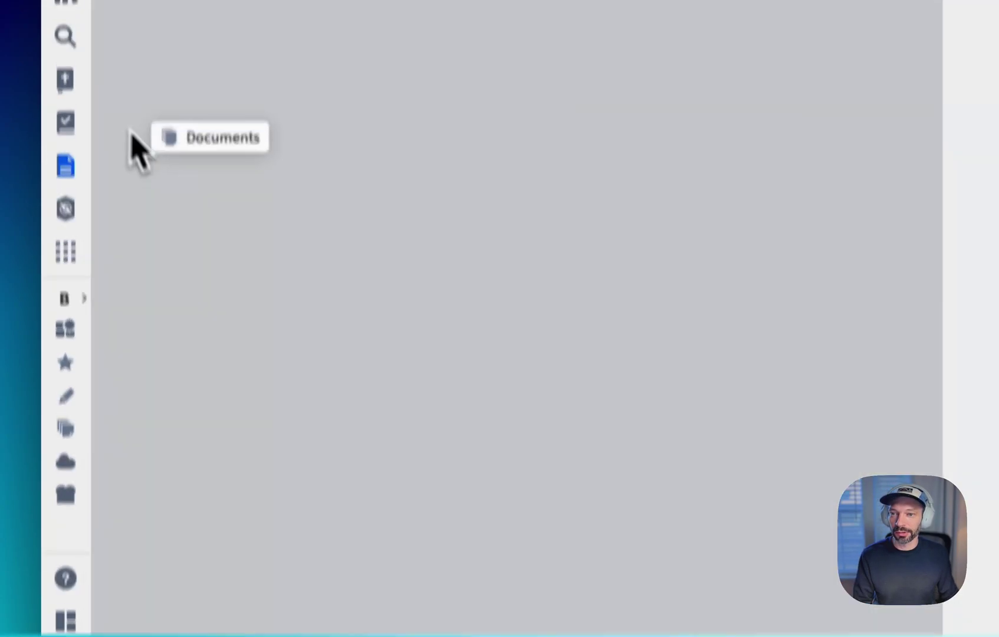
pyautogui.moveTo(289, 297); pyautogui.dragTo(290, 302)
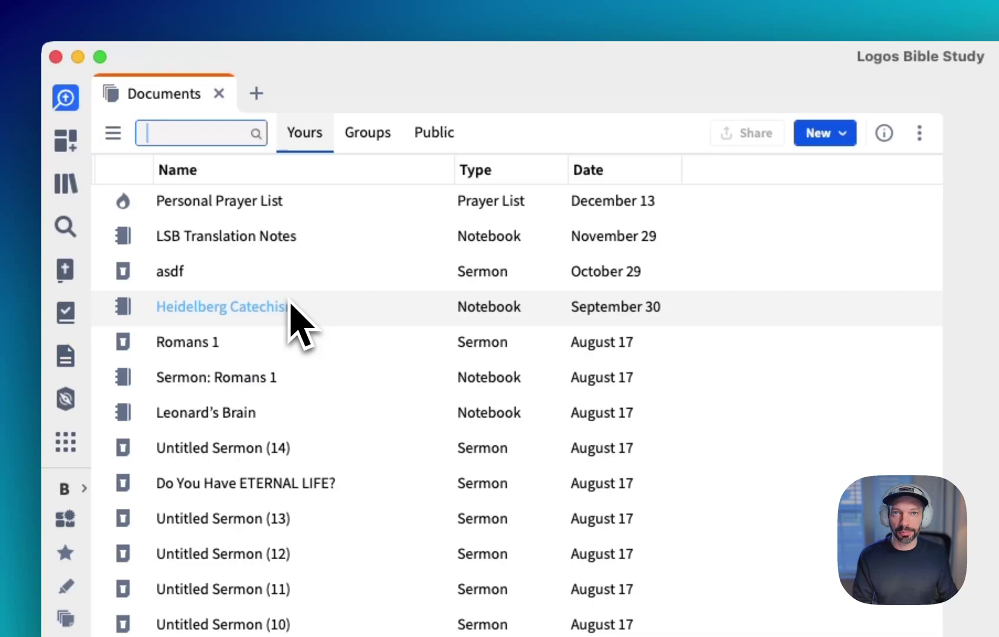
pyautogui.scroll(-1, 290, 303)
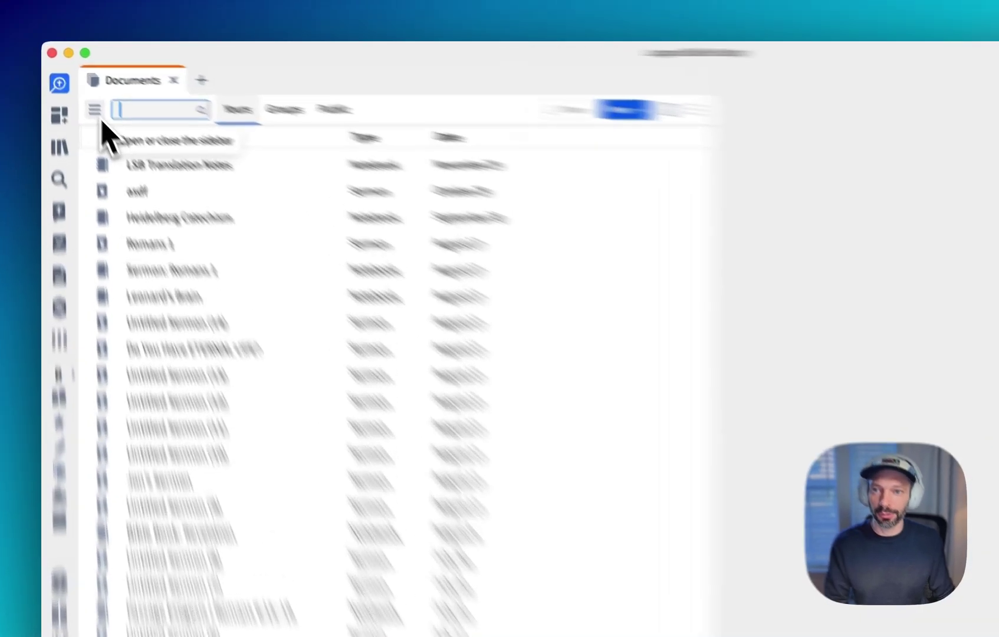
# - Filter the Documents list by Type to Reading Plan only
pyautogui.click(81, 92)
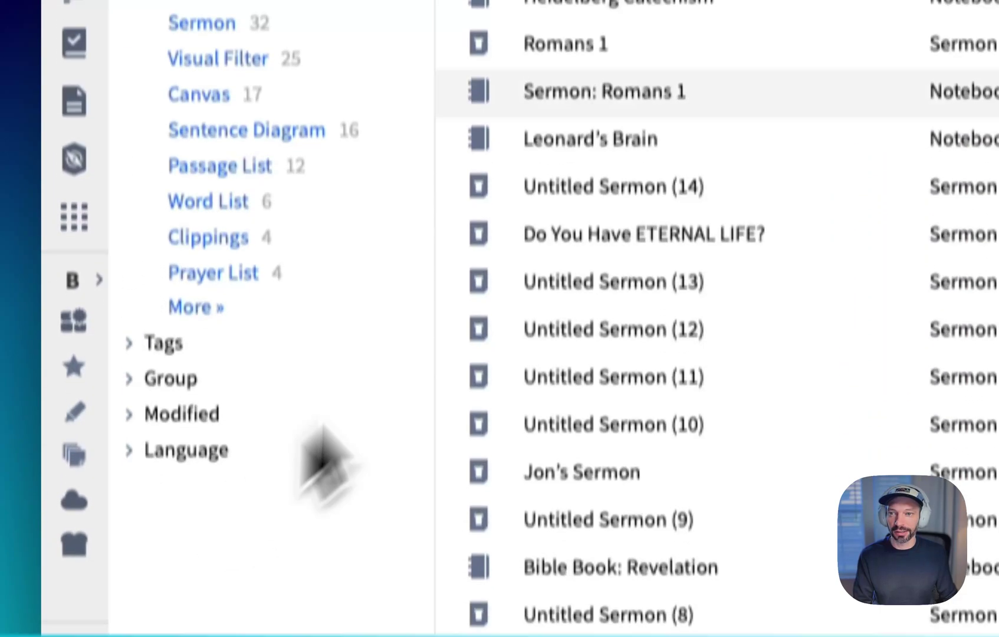
pyautogui.click(196, 307)
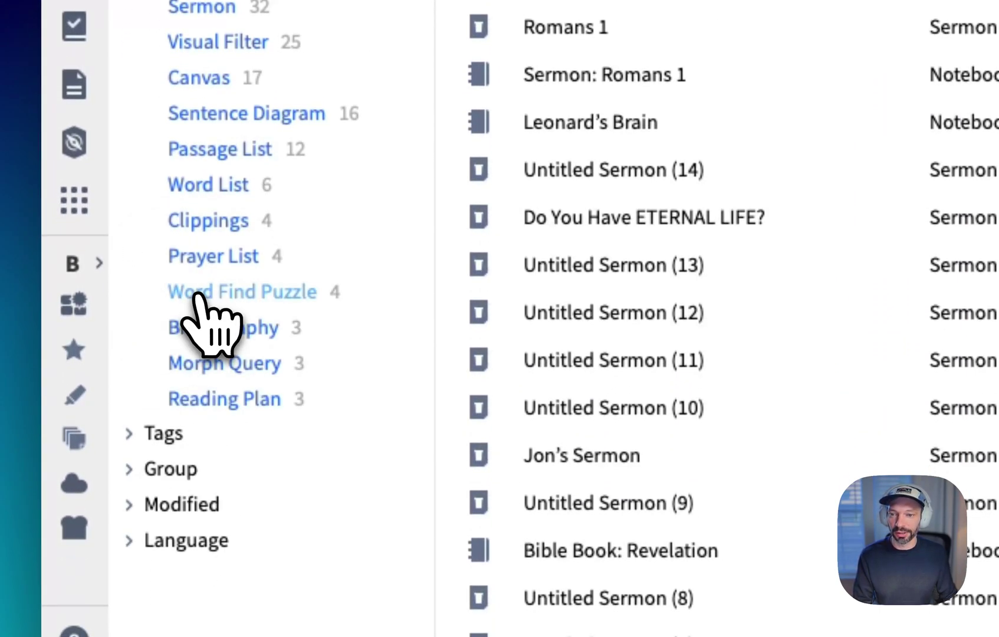
pyautogui.click(209, 401)
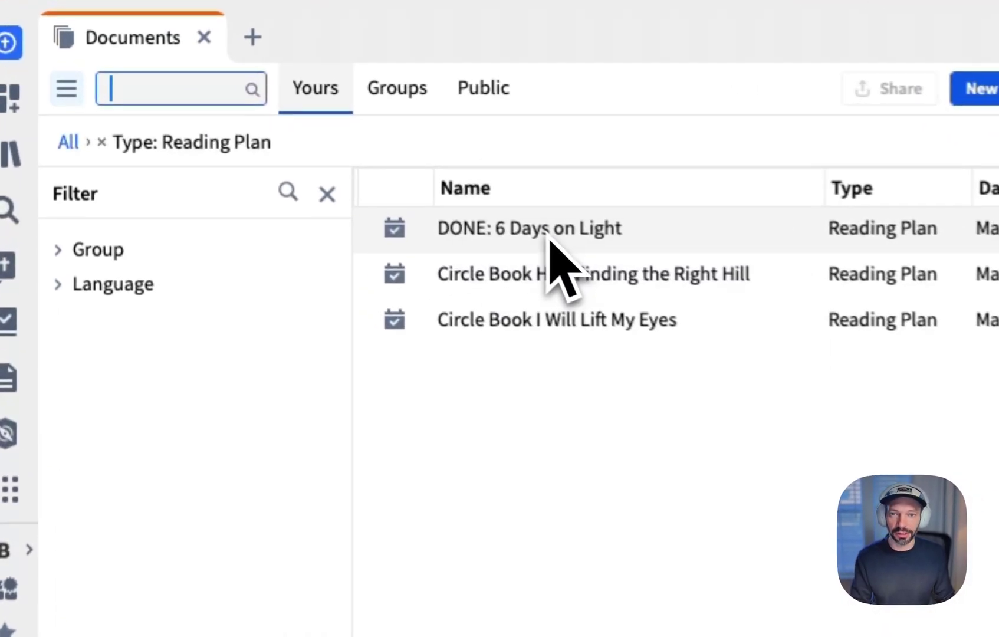
# - Check the context menu for DONE: 6 Days on Light twice, then close the Documents tab
pyautogui.rightClick(272, 147)
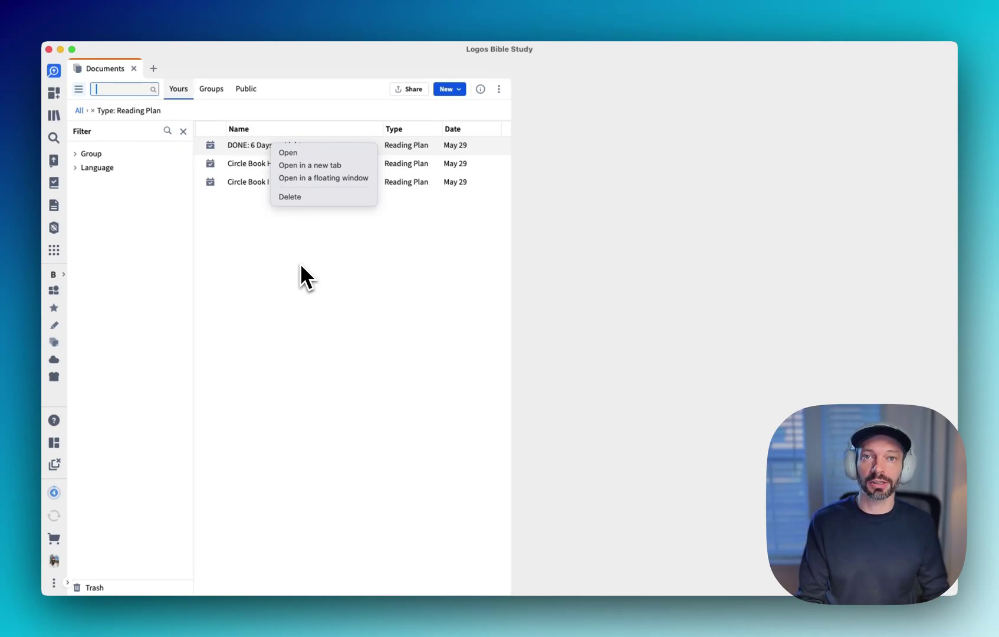
pyautogui.click(301, 263)
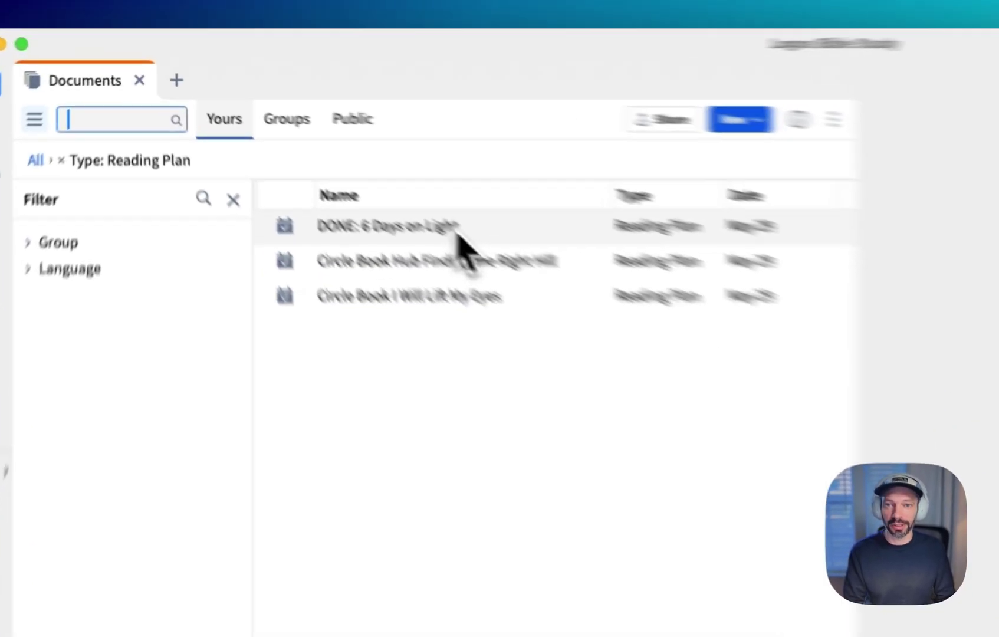
pyautogui.rightClick(302, 145)
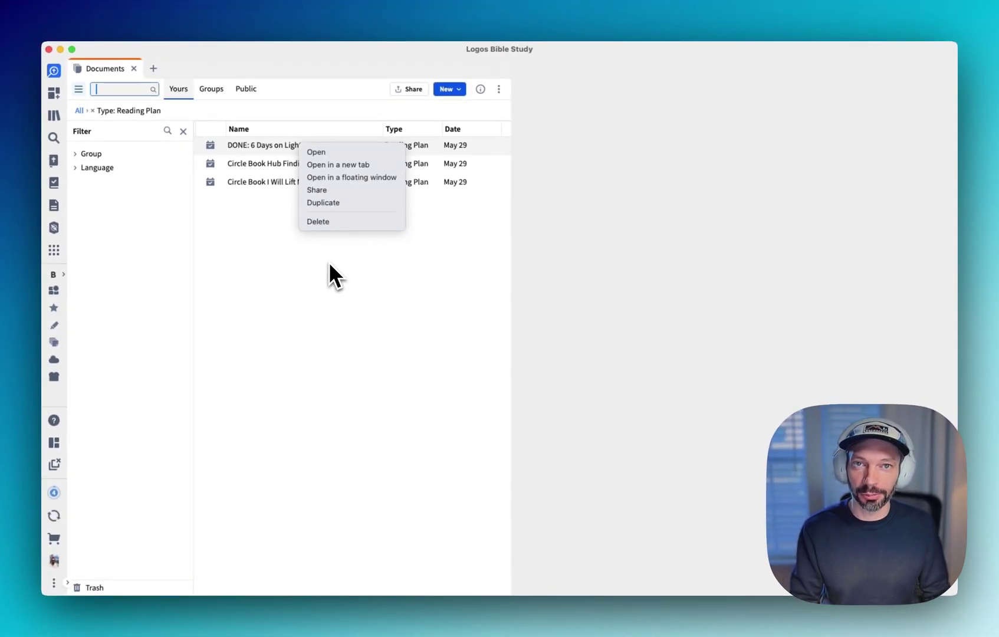
pyautogui.click(328, 263)
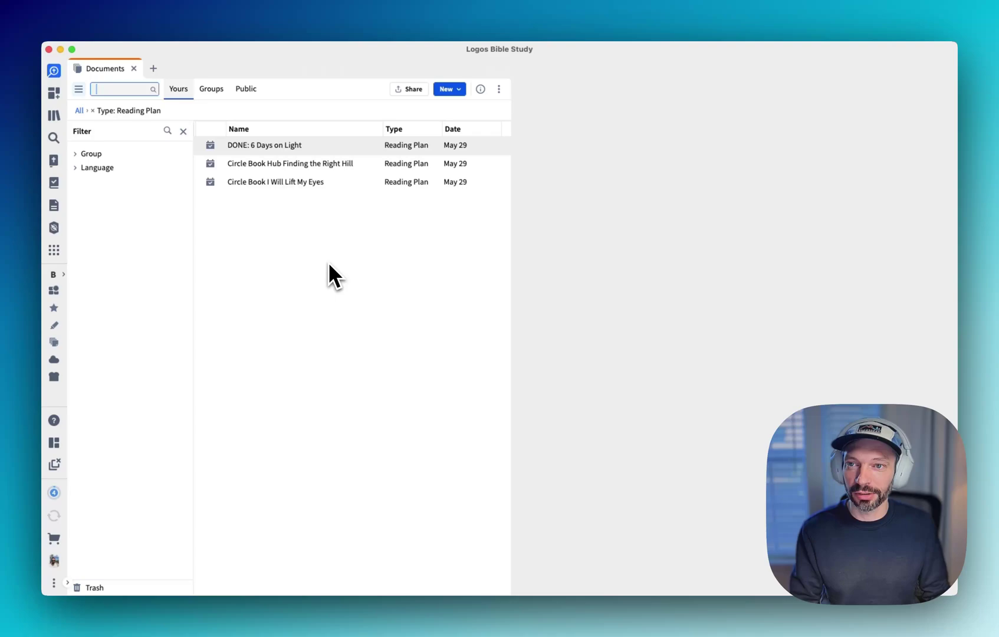
pyautogui.click(134, 69)
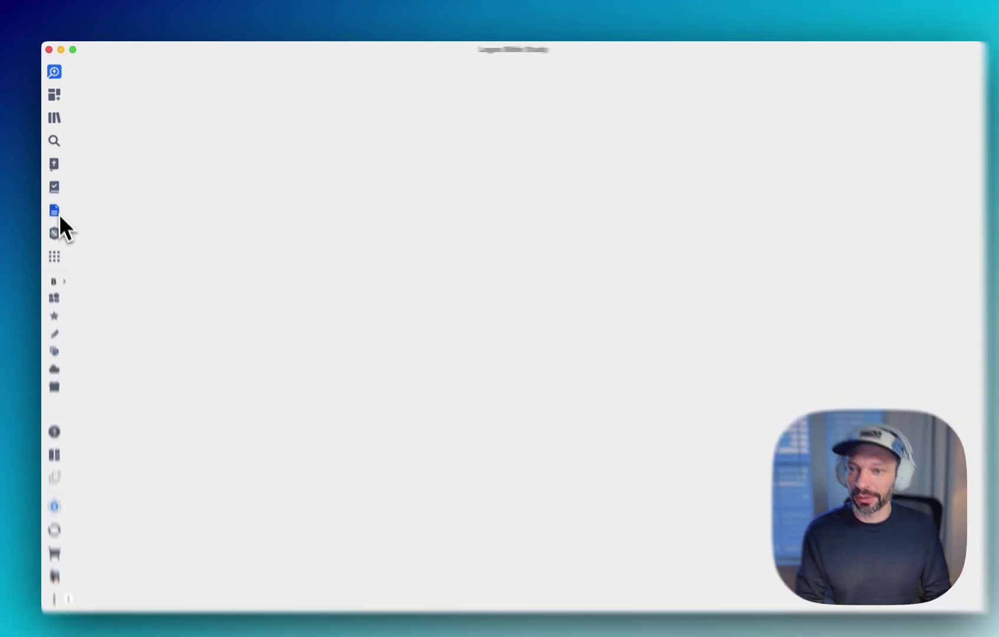
# - Open the ESV at Ephesians 2:10 and toggle its reading tools ribbon
pyautogui.click(54, 167)
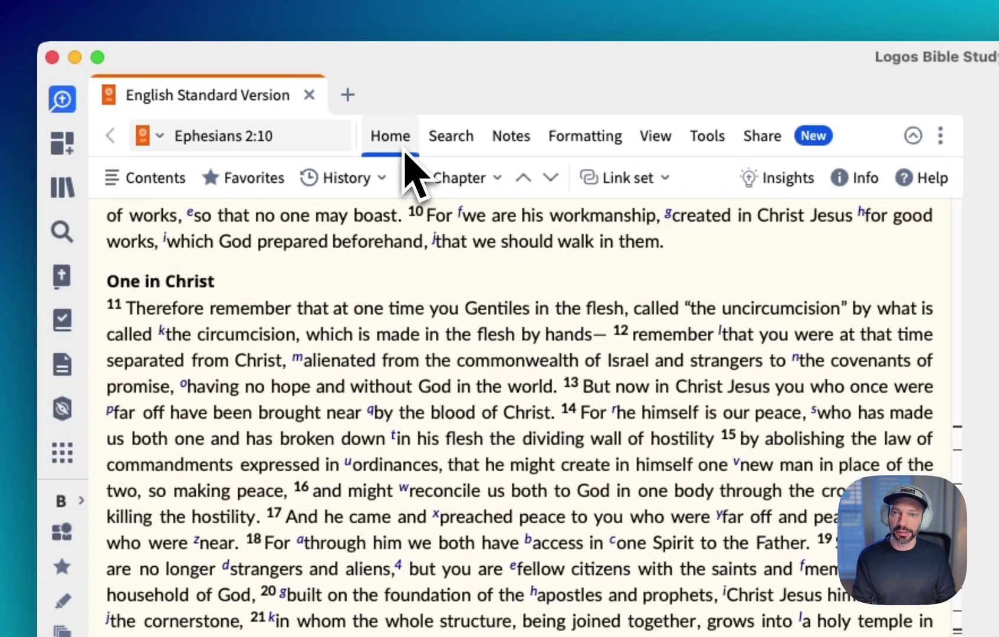
pyautogui.click(401, 146)
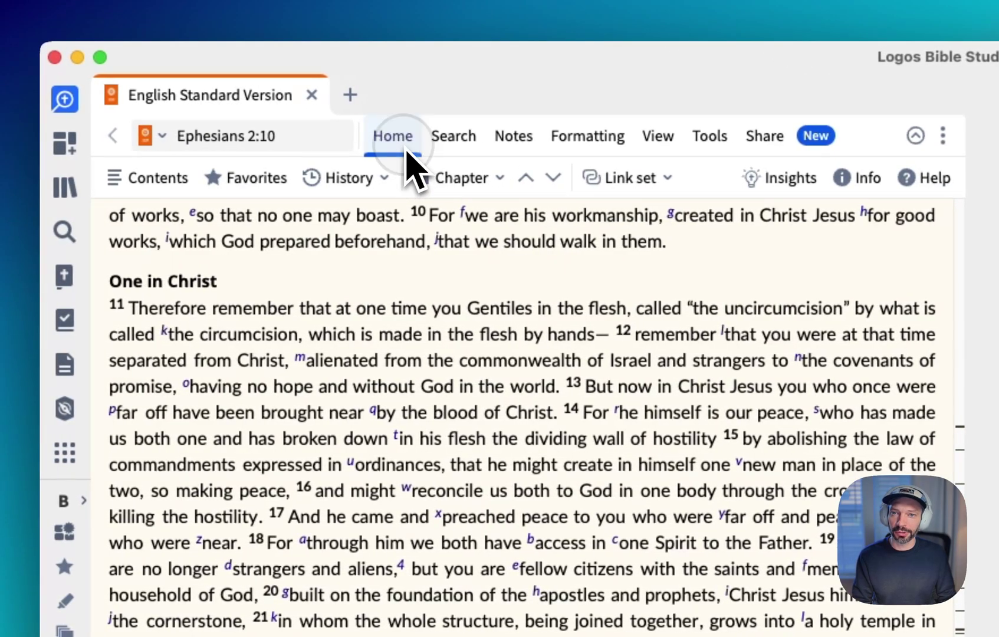
pyautogui.click(407, 150)
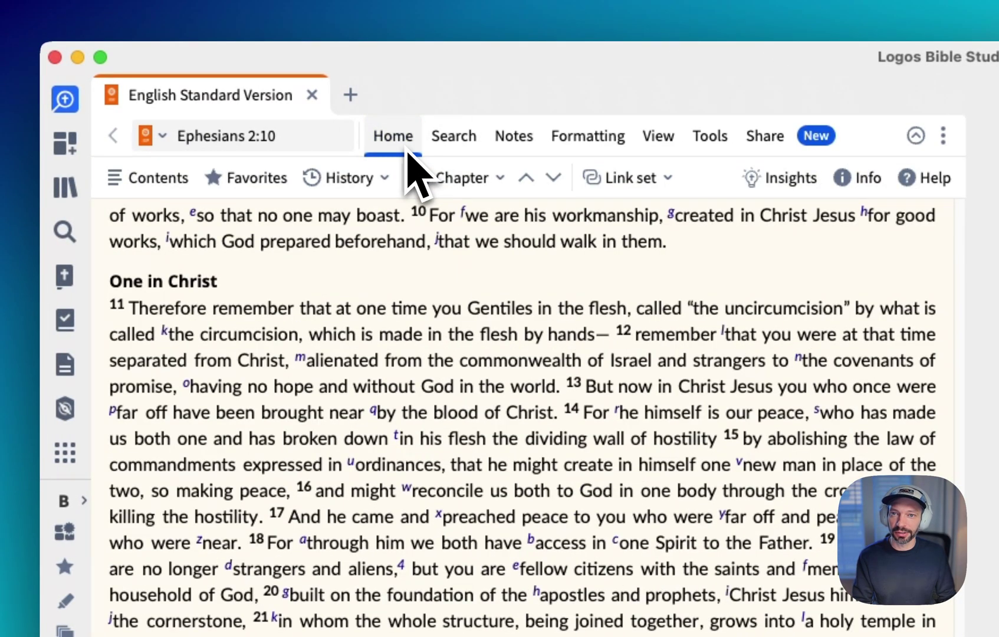
pyautogui.click(407, 148)
# - Browse the Search and Notes ribbons, then return to the Home tools
pyautogui.click(458, 142)
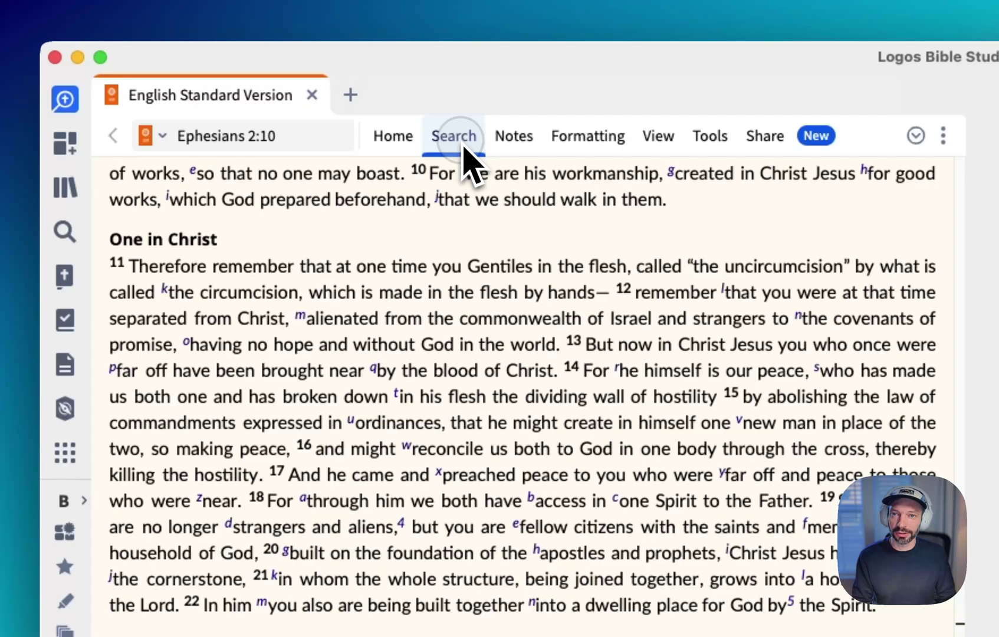
pyautogui.click(522, 149)
pyautogui.click(457, 134)
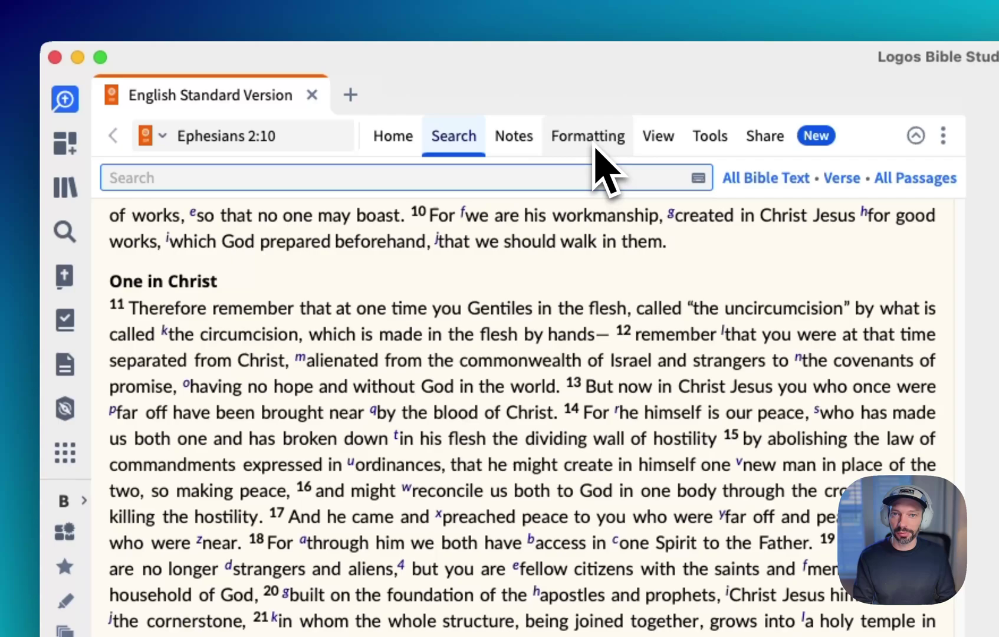
pyautogui.click(400, 150)
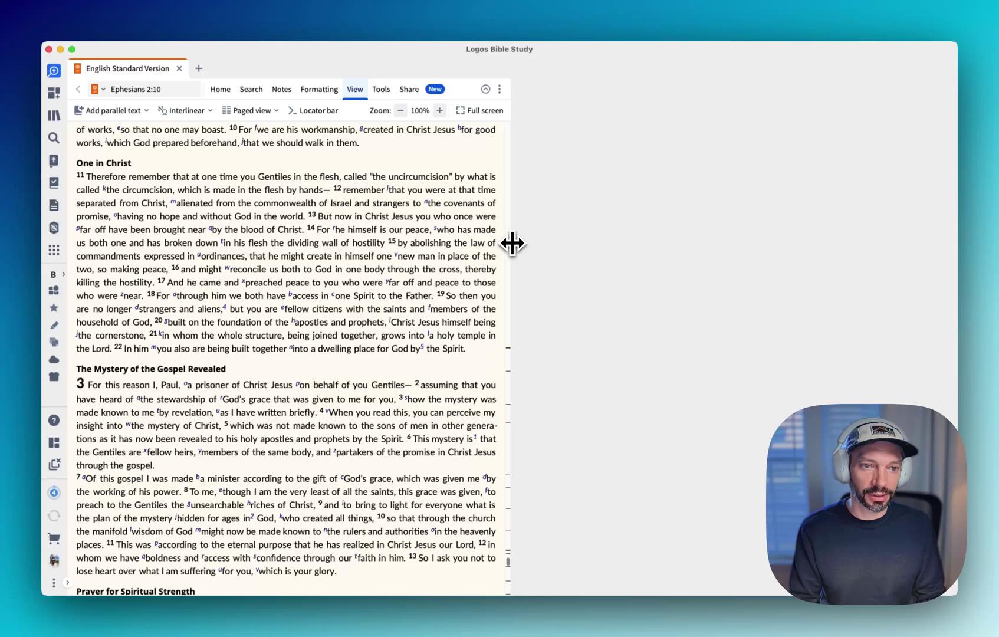
# - Narrow the ESV panel, return to its Home tools, then close it
pyautogui.moveTo(500, 243); pyautogui.dragTo(360, 241)
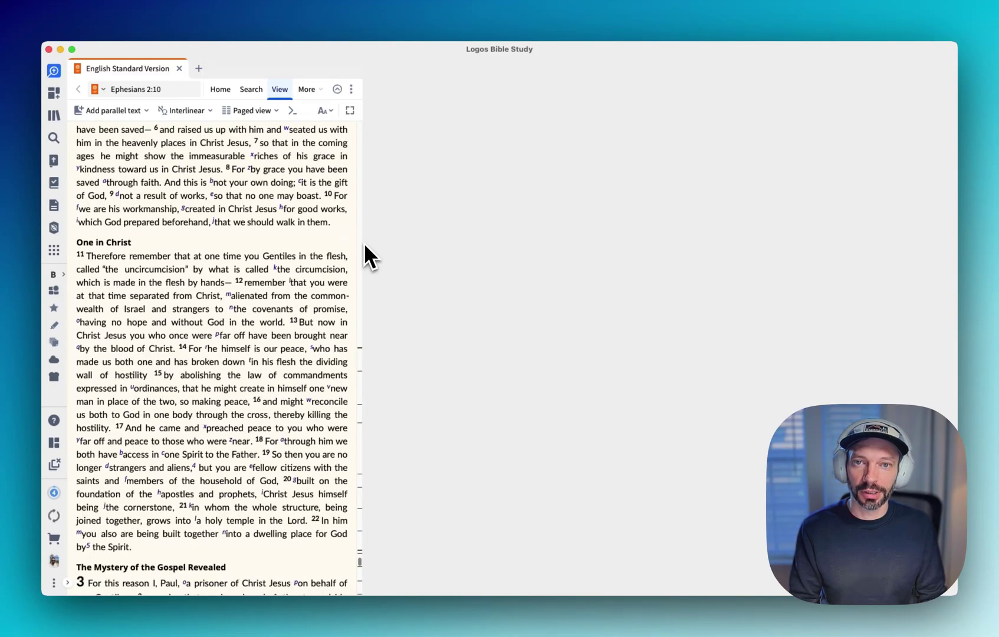
pyautogui.click(225, 89)
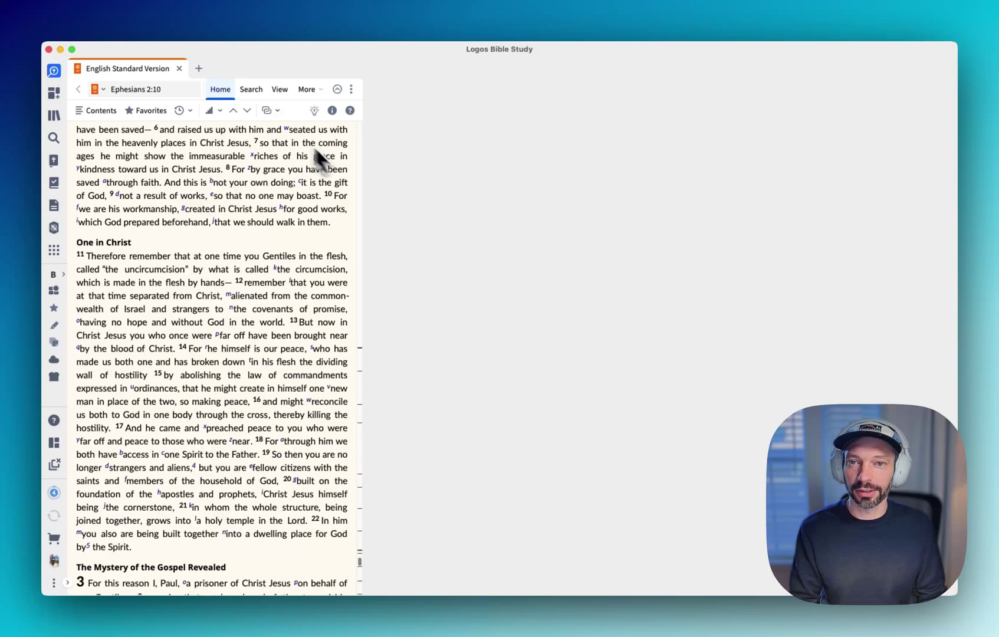
pyautogui.click(179, 68)
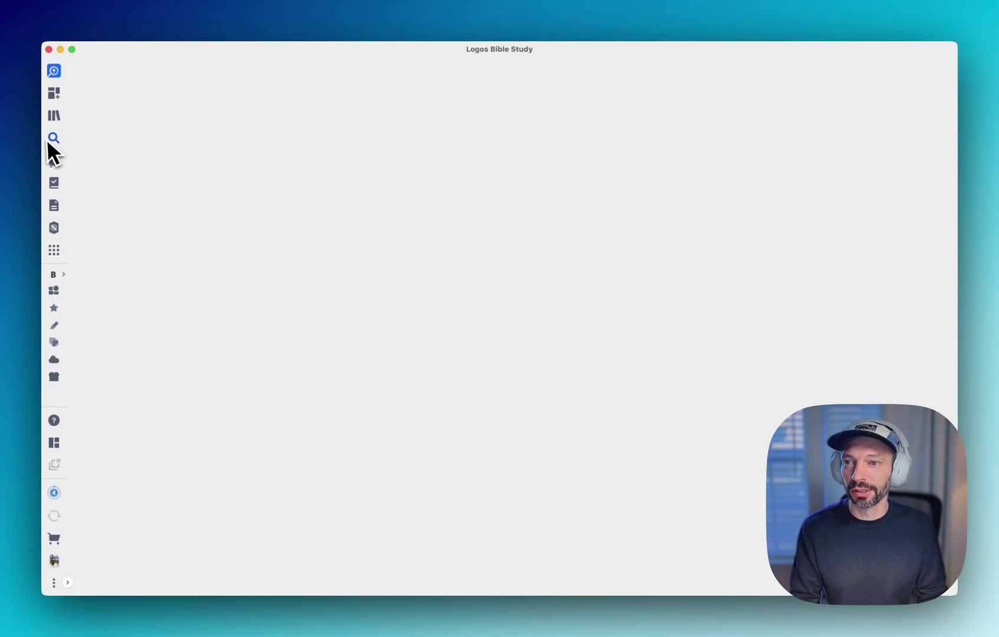
# - Reopen the ESV at Ephesians 1:15, widen it fully, and show parallel text and interlinear options
pyautogui.moveTo(55, 161); pyautogui.dragTo(154, 151)
pyautogui.moveTo(511, 268); pyautogui.dragTo(300, 269)
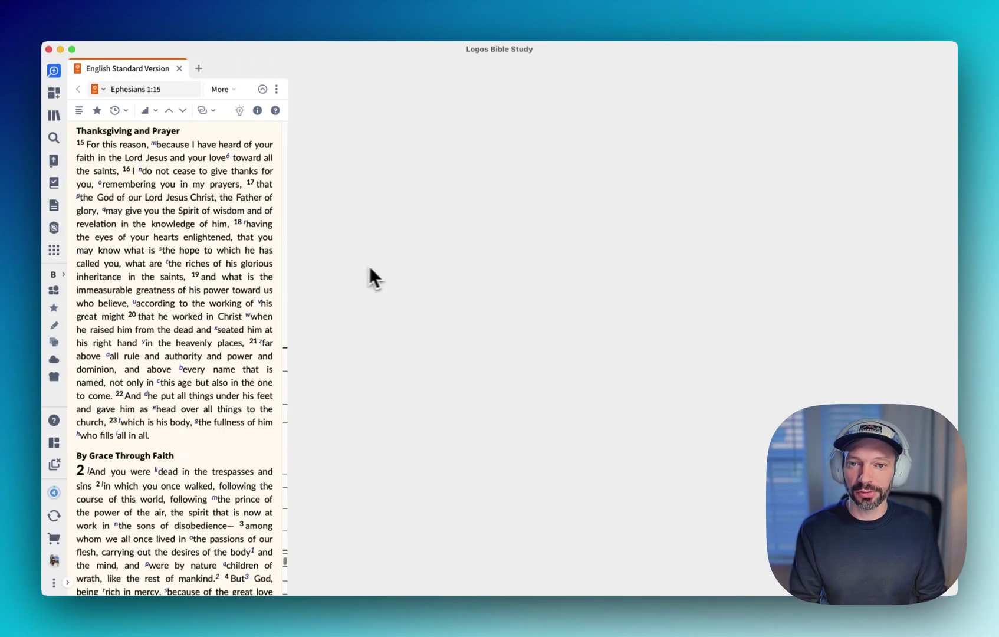
pyautogui.moveTo(288, 240); pyautogui.dragTo(341, 234)
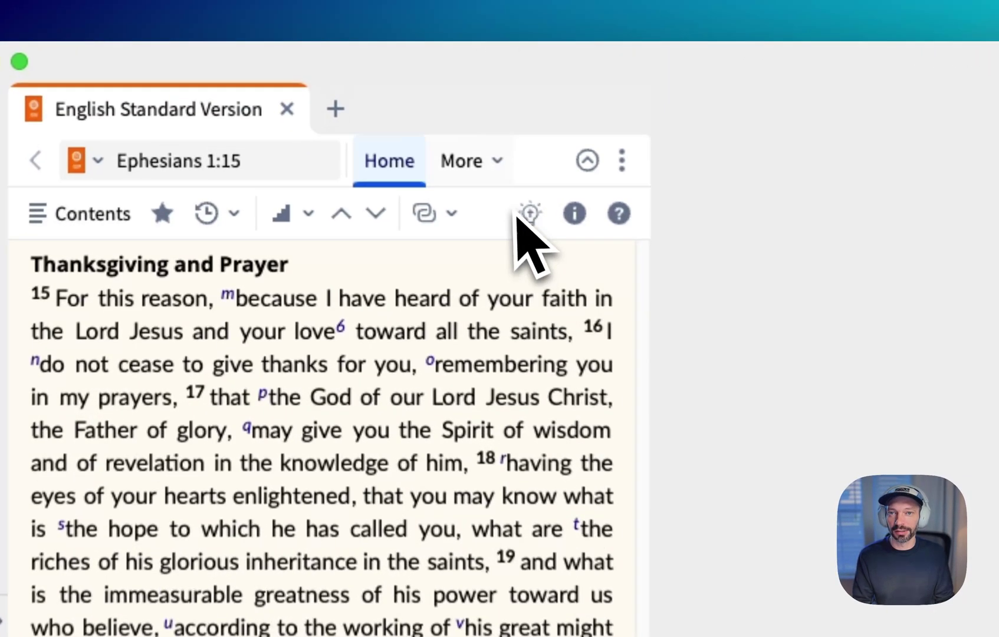
pyautogui.click(472, 161)
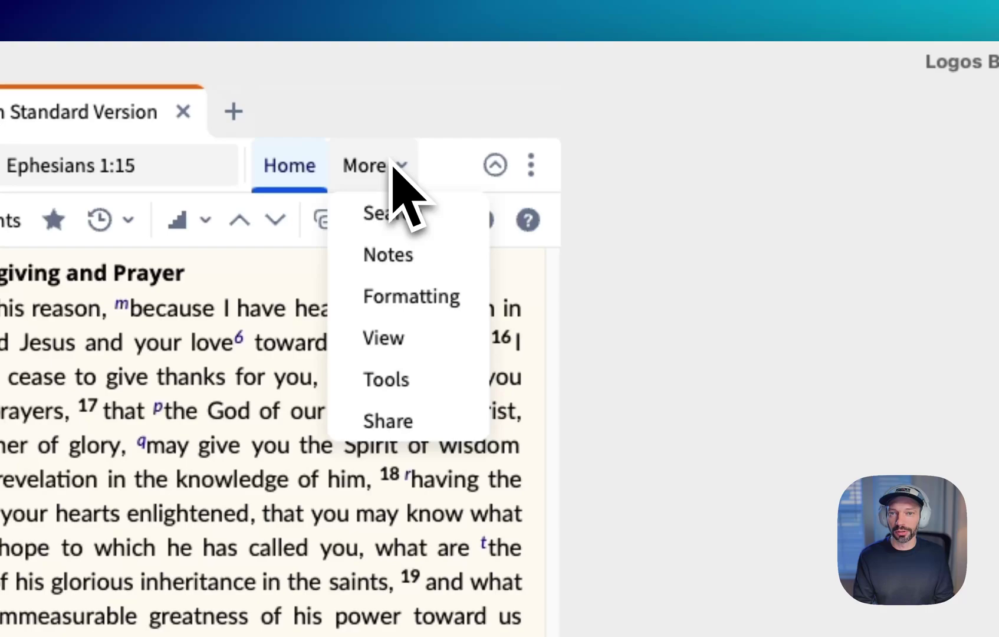
pyautogui.click(472, 161)
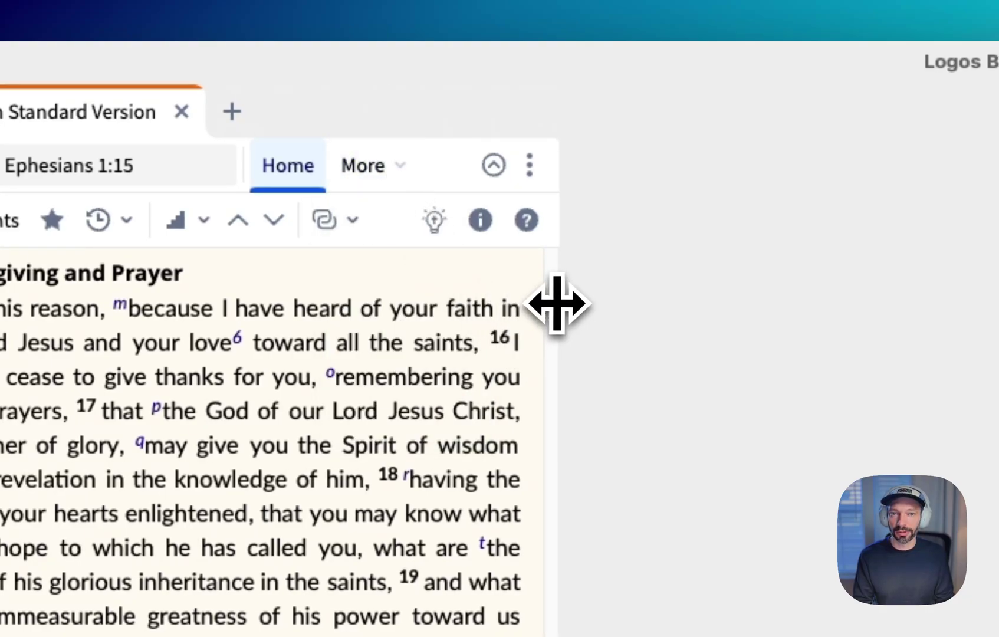
pyautogui.moveTo(555, 303); pyautogui.dragTo(826, 305)
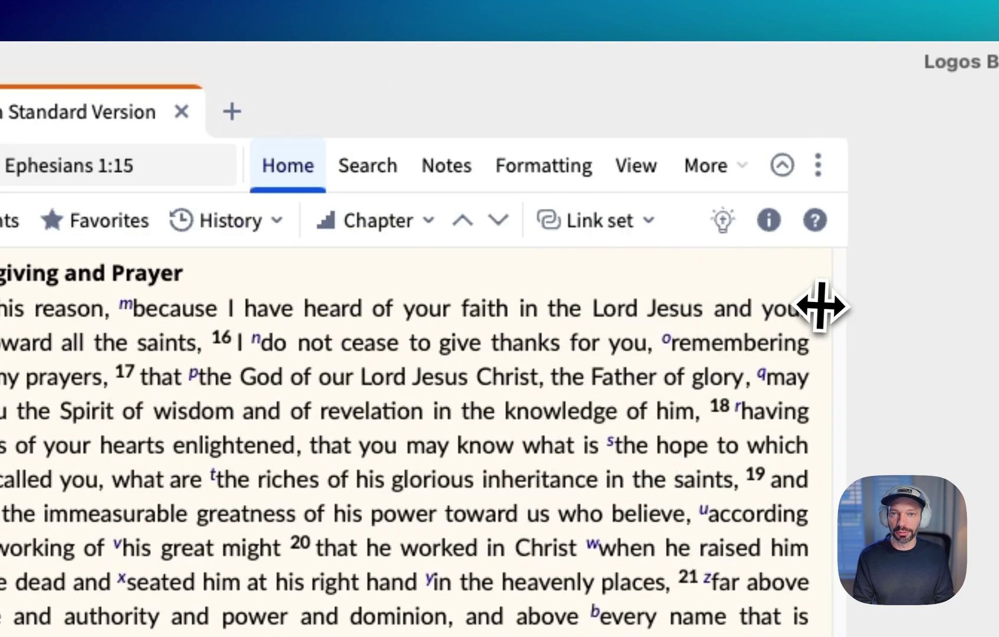
pyautogui.click(646, 173)
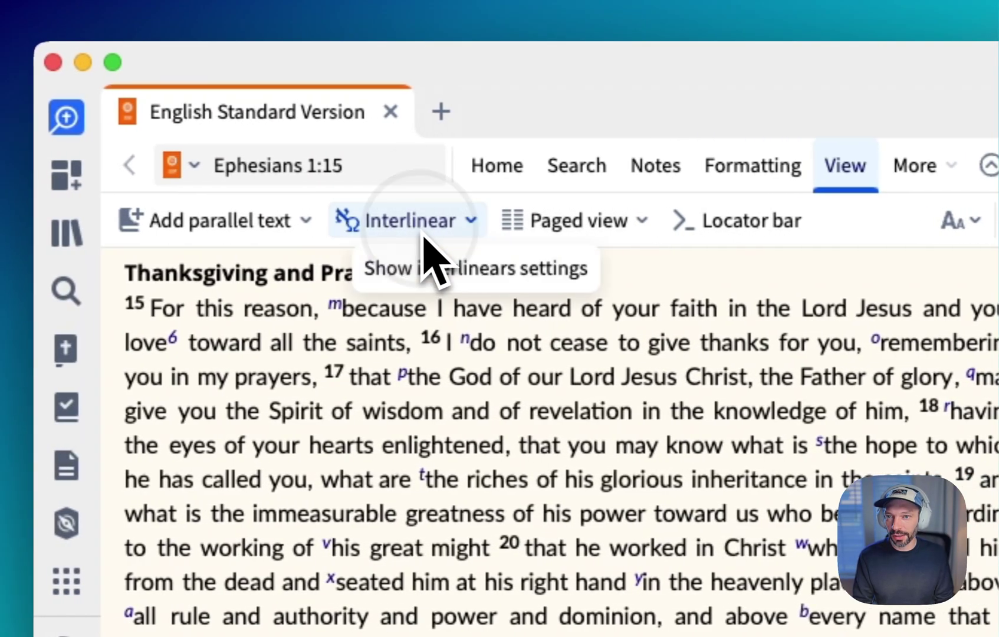
pyautogui.click(214, 227)
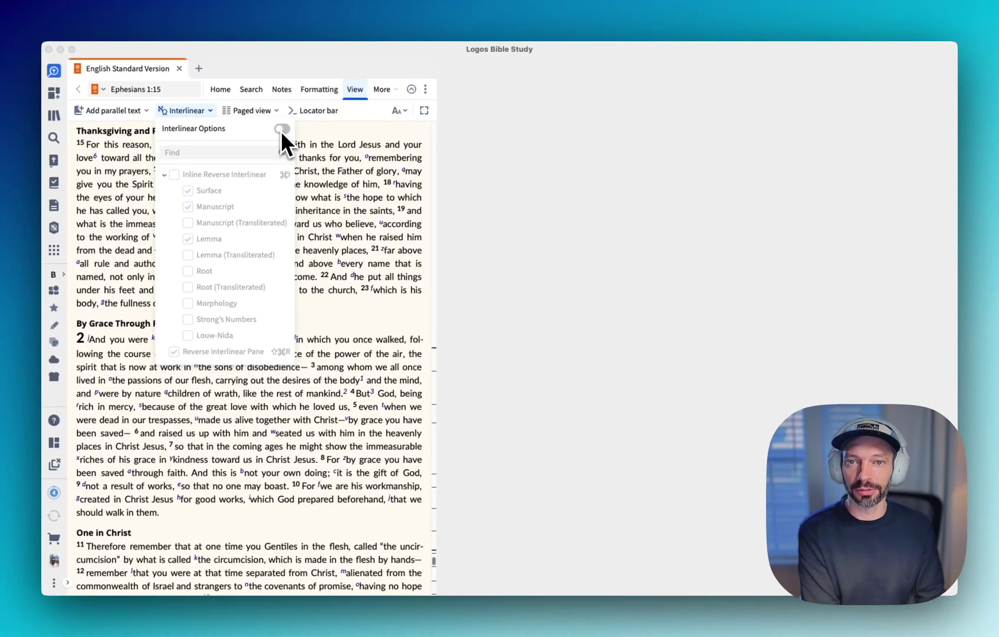
pyautogui.click(282, 129)
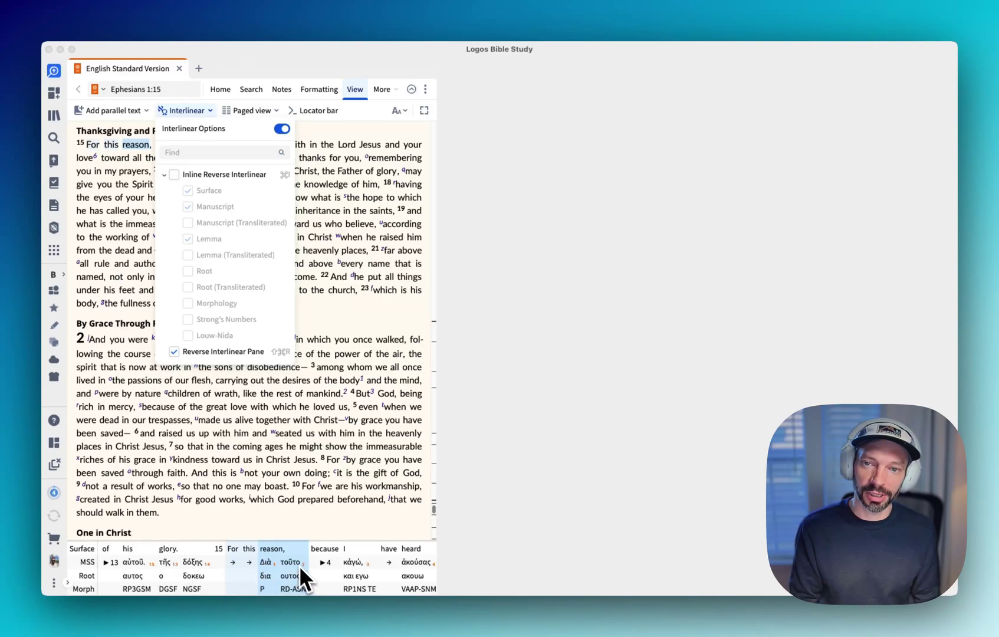
pyautogui.click(174, 175)
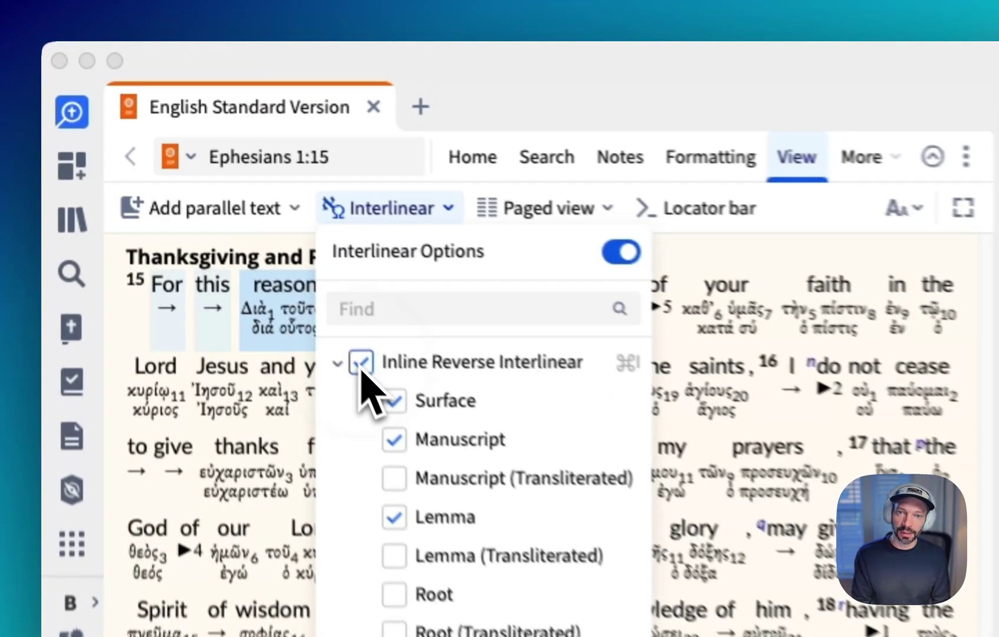
pyautogui.click(174, 174)
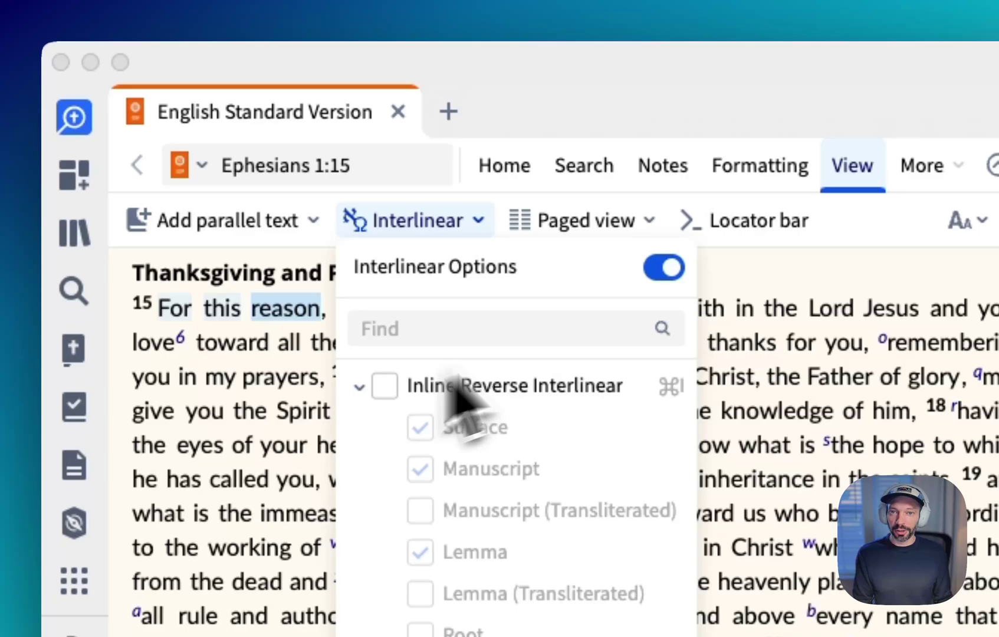
pyautogui.click(666, 270)
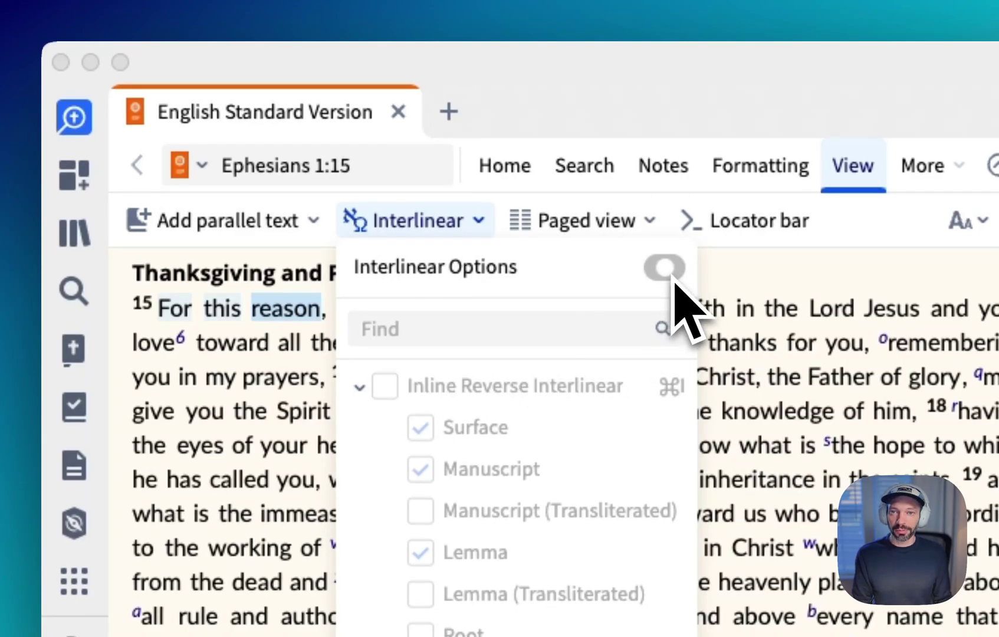
pyautogui.click(440, 231)
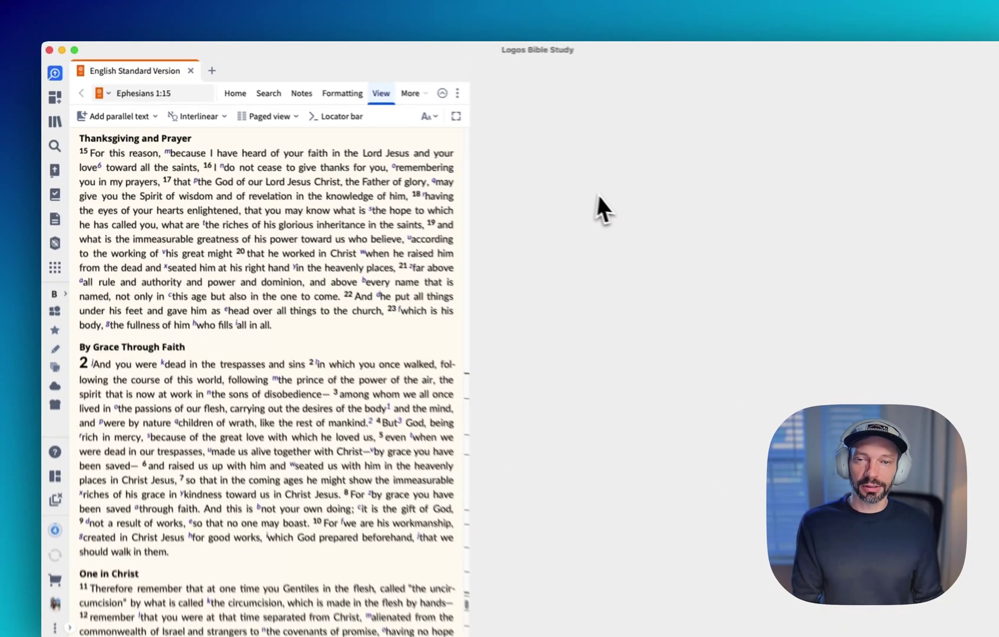